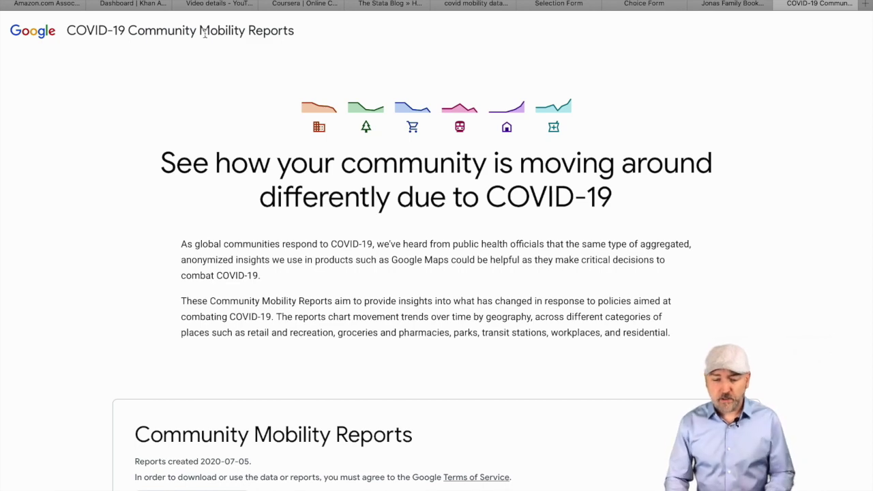
Select the address of the Google COVID-19 Community Mobility Reports page in Safari's address bar.
{"action": "left_click", "coordinate": [496, 4]}
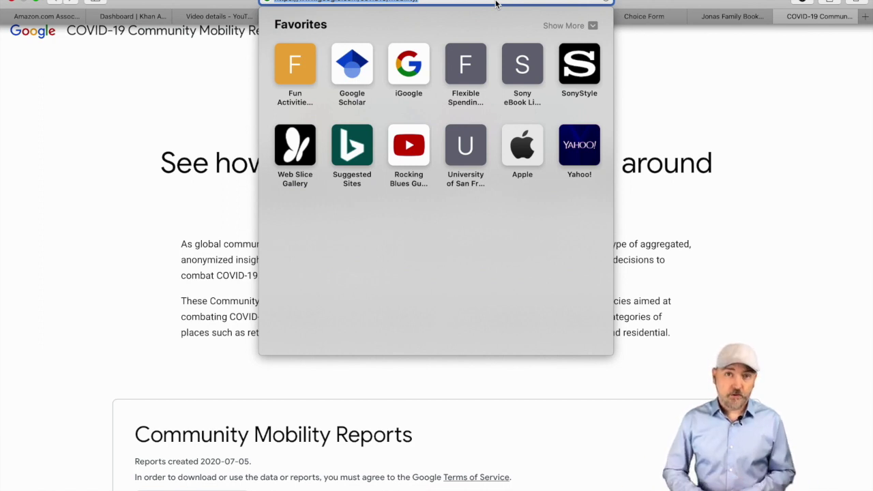
Dismiss the Favorites popover and scroll to the Community Mobility Reports download box and country list.
{"action": "left_click", "coordinate": [172, 214]}
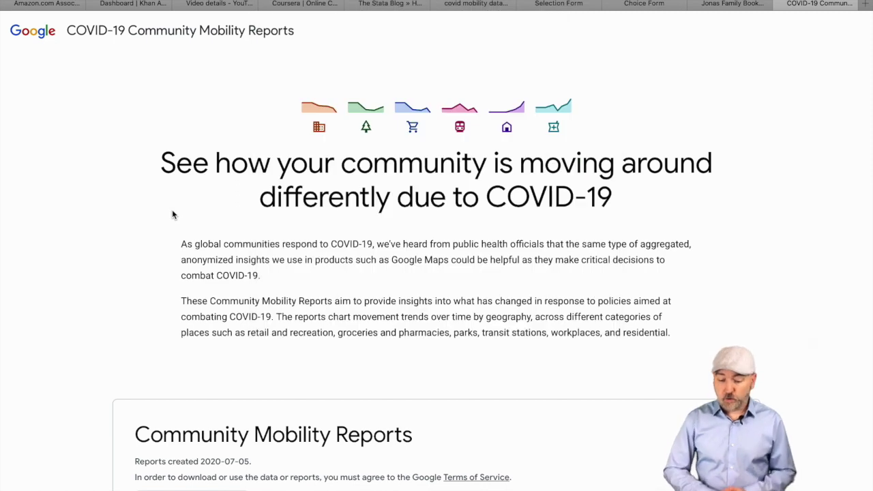
{"action": "scroll", "coordinate": [173, 215], "scroll_direction": "down", "scroll_amount": 5}
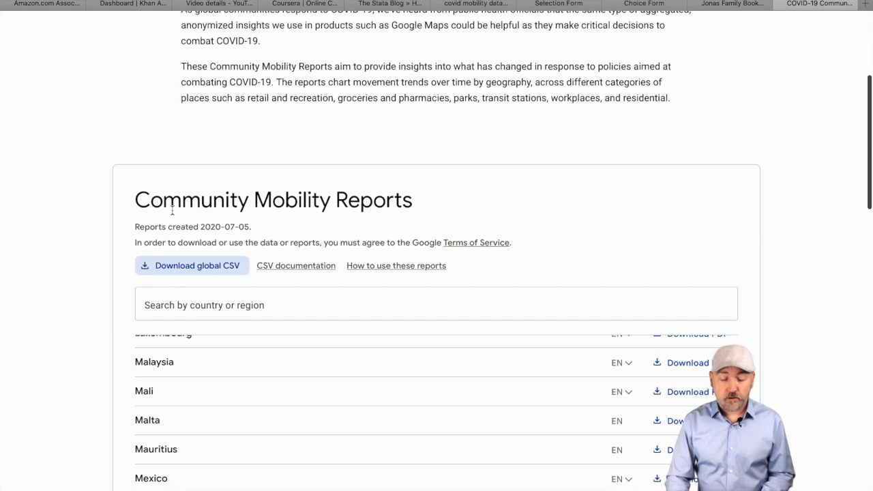
{"action": "scroll", "coordinate": [172, 211], "scroll_direction": "down", "scroll_amount": 5}
{"action": "scroll", "coordinate": [180, 239], "scroll_direction": "up", "scroll_amount": 2}
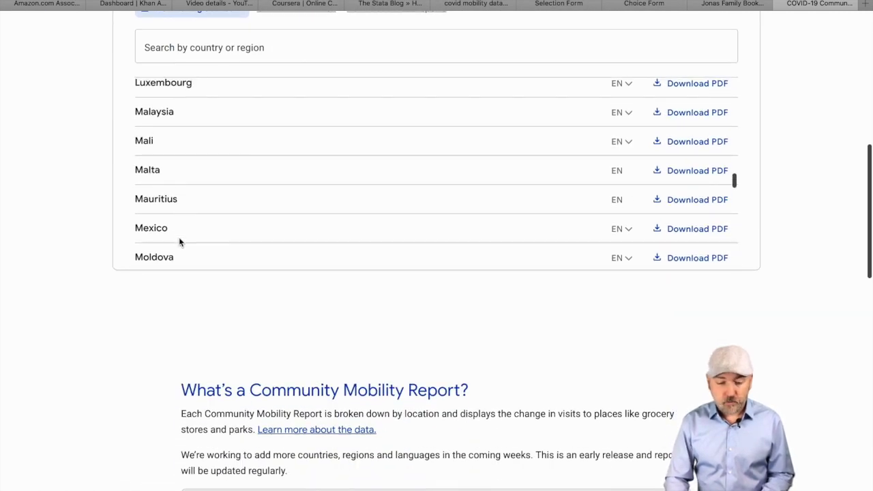
{"action": "scroll", "coordinate": [180, 239], "scroll_direction": "down", "scroll_amount": 2}
{"action": "scroll", "coordinate": [179, 237], "scroll_direction": "down", "scroll_amount": 10}
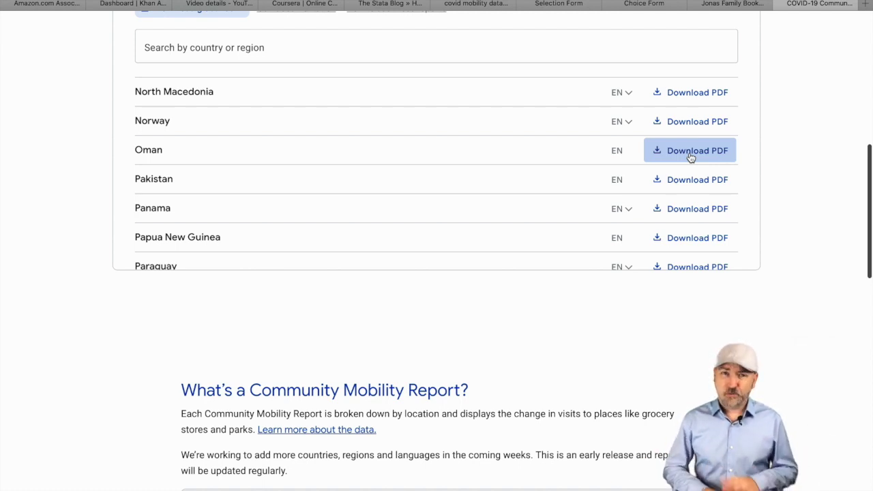
{"action": "scroll", "coordinate": [294, 126], "scroll_direction": "up", "scroll_amount": 3}
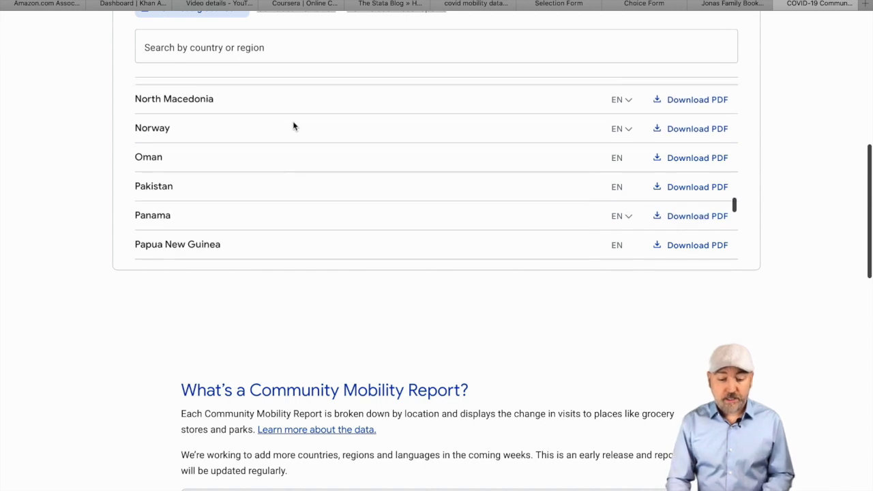
{"action": "scroll", "coordinate": [294, 125], "scroll_direction": "up", "scroll_amount": 6}
{"action": "scroll", "coordinate": [55, 122], "scroll_direction": "up", "scroll_amount": 3}
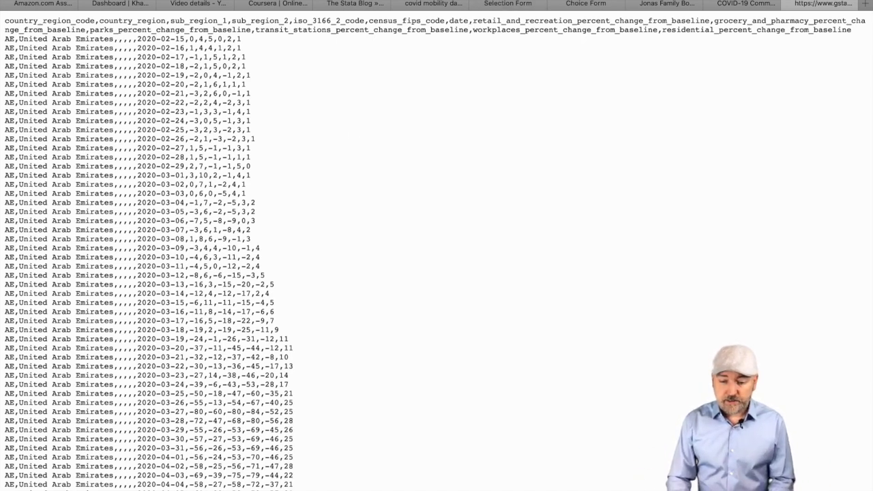
Select the raw global CSV tab's URL for copying and dismiss the Favorites popup.
{"action": "key", "text": "super+l"}
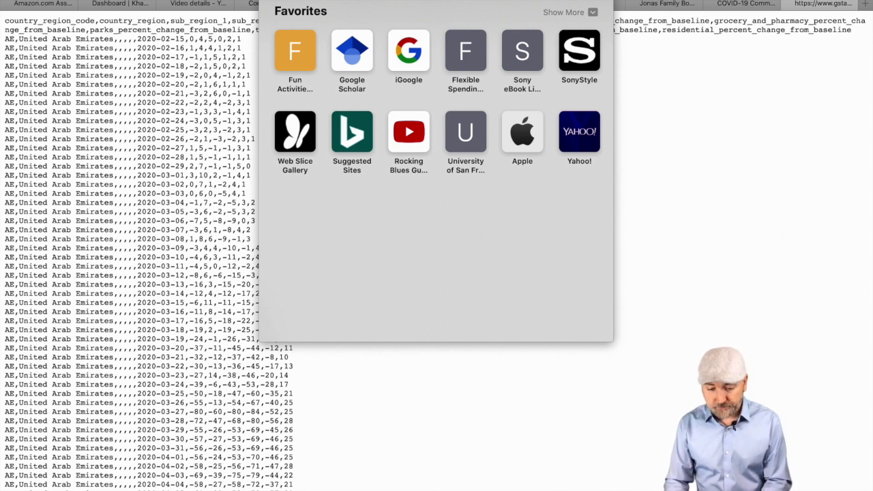
{"action": "left_click", "coordinate": [200, 182]}
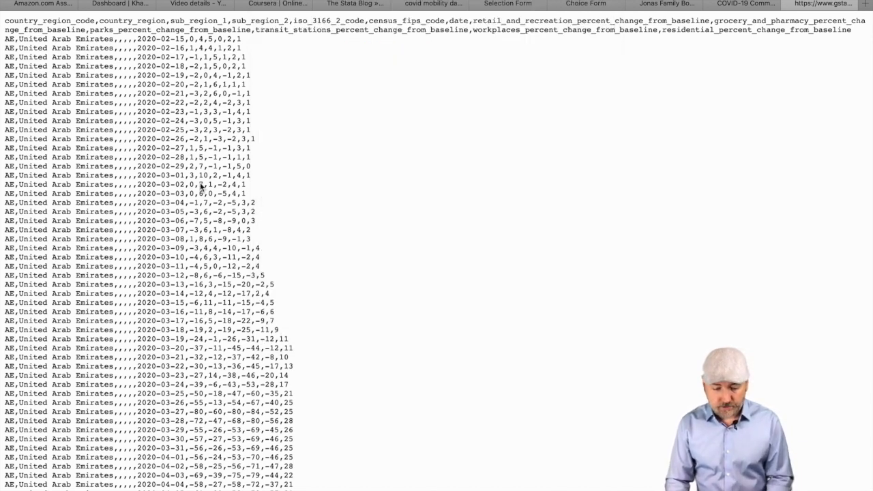
In Stata, run import delimited on the pasted gstatic.com Global_Mobility_Report.csv URL, trimmed to end at .csv.
{"action": "key", "text": "super+Tab"}
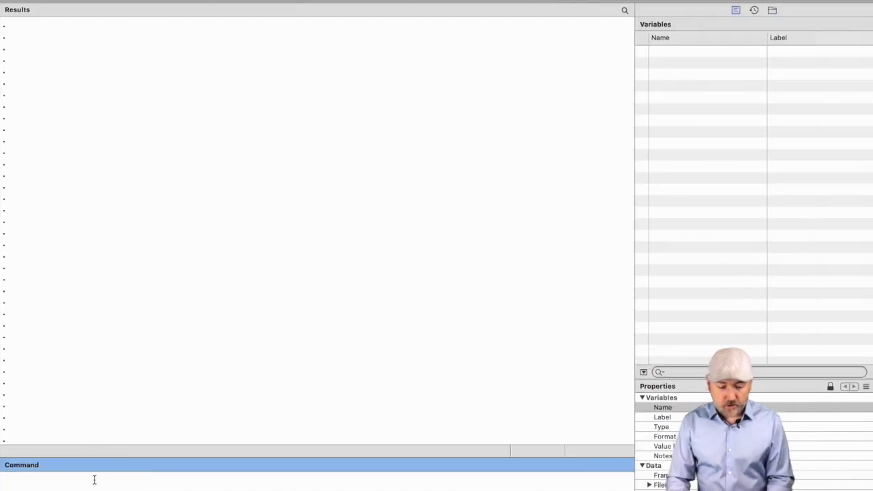
{"action": "type", "text": "import "}
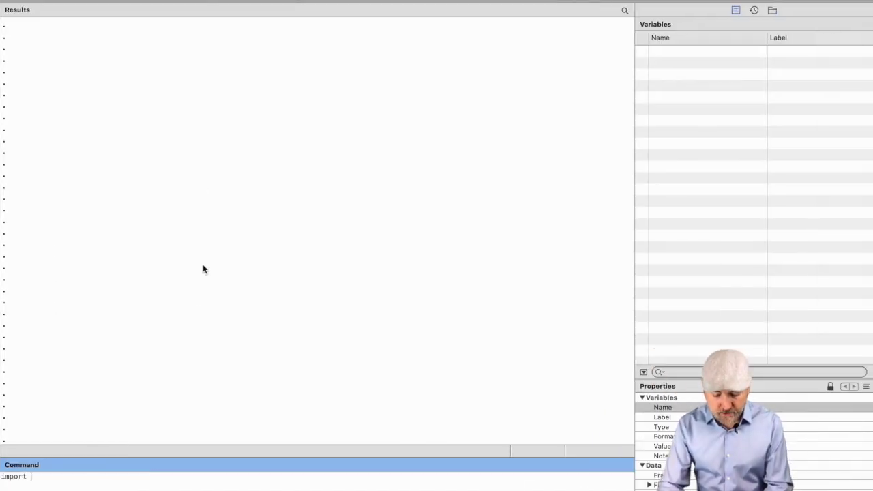
{"action": "type", "text": "delimited"}
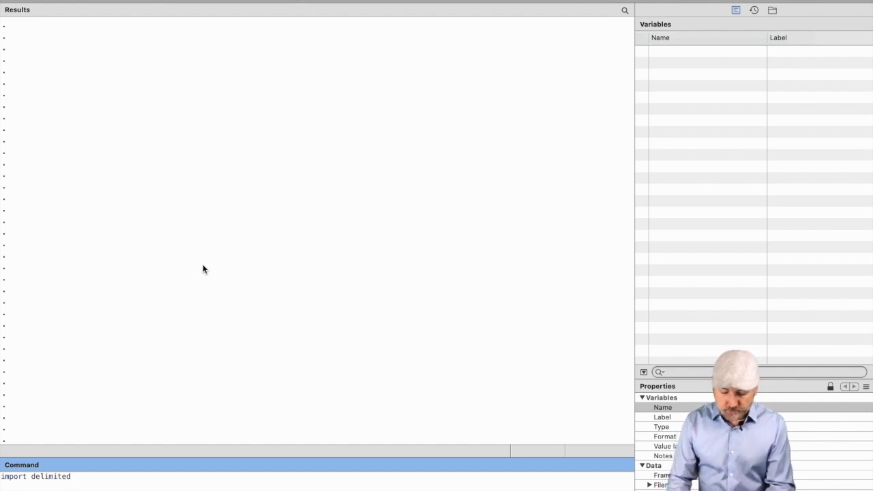
{"action": "type", "text": "https://www.gstatic.com/covid19/mobility/Global_Mobility_Report.csv?cachebust=d58b419300b3a884"}
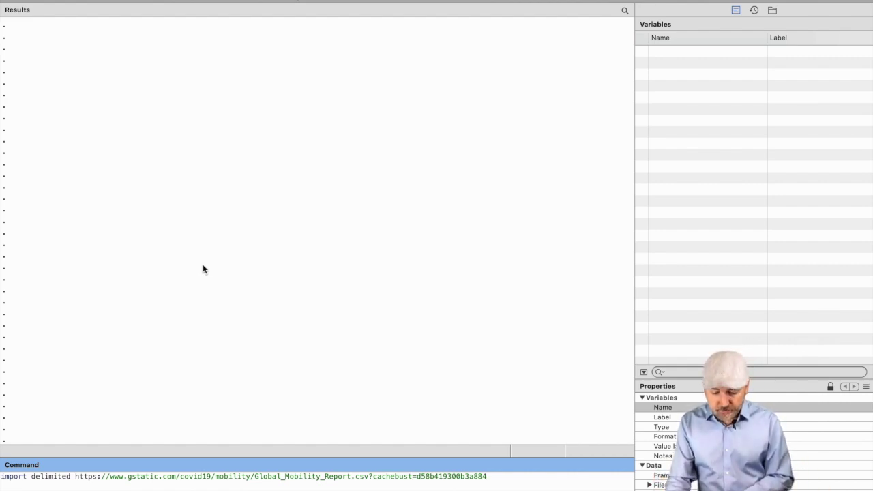
{"action": "key", "text": "BackSpace"}
{"action": "key", "text": "BackSpace"}
{"action": "key", "text": "BackSpace"}
{"action": "key", "text": "BackSpace"}
{"action": "key", "text": "BackSpace"}
{"action": "key", "text": "BackSpace"}
{"action": "key", "text": "BackSpace"}
{"action": "key", "text": "BackSpace"}
{"action": "key", "text": "BackSpace"}
{"action": "key", "text": "BackSpace"}
{"action": "key", "text": "BackSpace"}
{"action": "key", "text": "BackSpace"}
{"action": "key", "text": "BackSpace"}
{"action": "key", "text": "BackSpace"}
{"action": "key", "text": "BackSpace"}
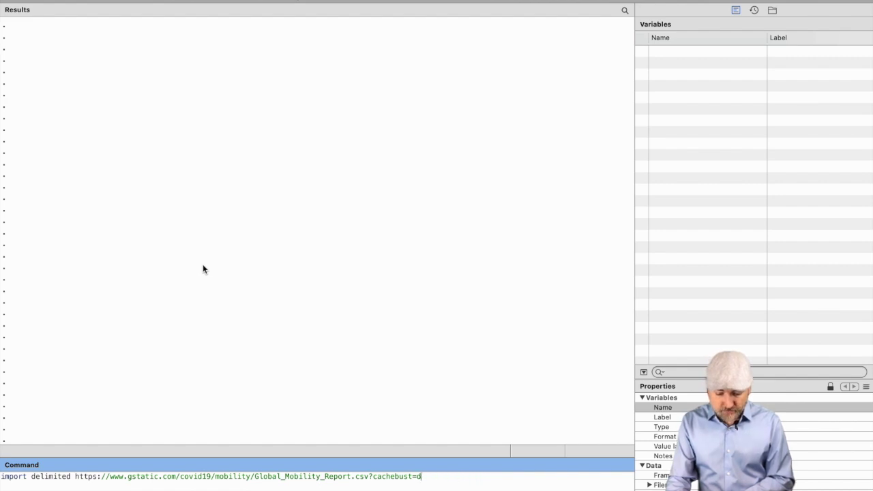
{"action": "key", "text": "BackSpace"}
{"action": "key", "text": "BackSpace"}
{"action": "key", "text": "BackSpace"}
{"action": "key", "text": "BackSpace"}
{"action": "key", "text": "BackSpace"}
{"action": "key", "text": "BackSpace"}
{"action": "key", "text": "BackSpace"}
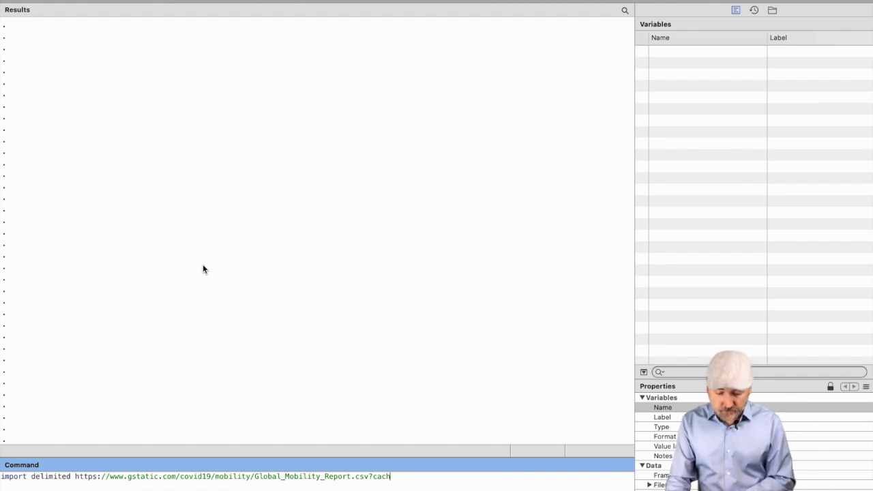
{"action": "key", "text": "BackSpace"}
{"action": "key", "text": "BackSpace"}
{"action": "key", "text": "BackSpace"}
{"action": "key", "text": "BackSpace"}
{"action": "key", "text": "BackSpace"}
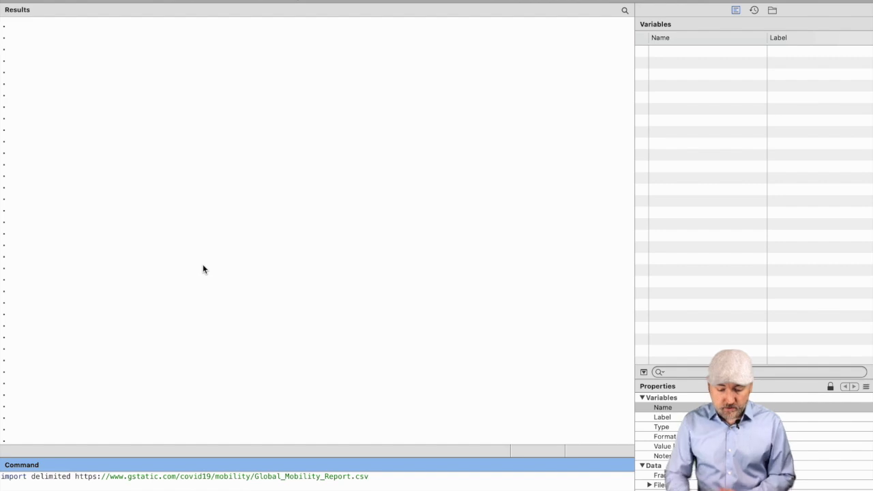
{"action": "key", "text": "Return"}
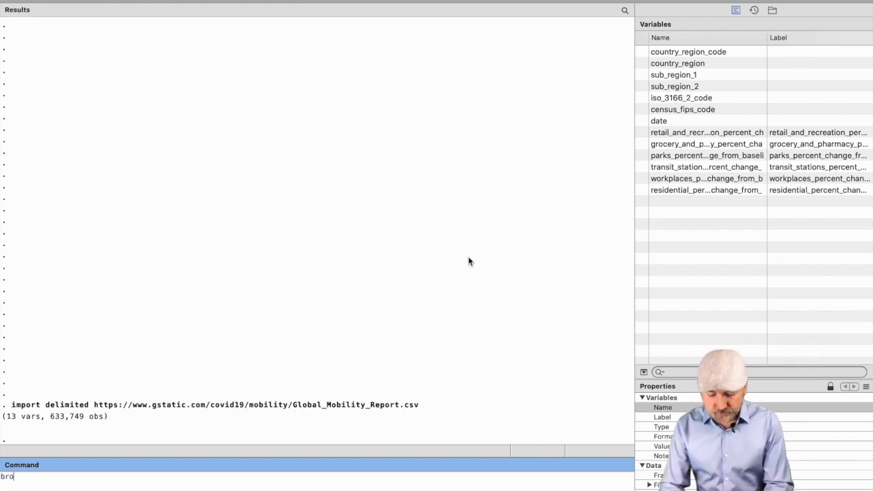
{"action": "key", "text": "Return"}
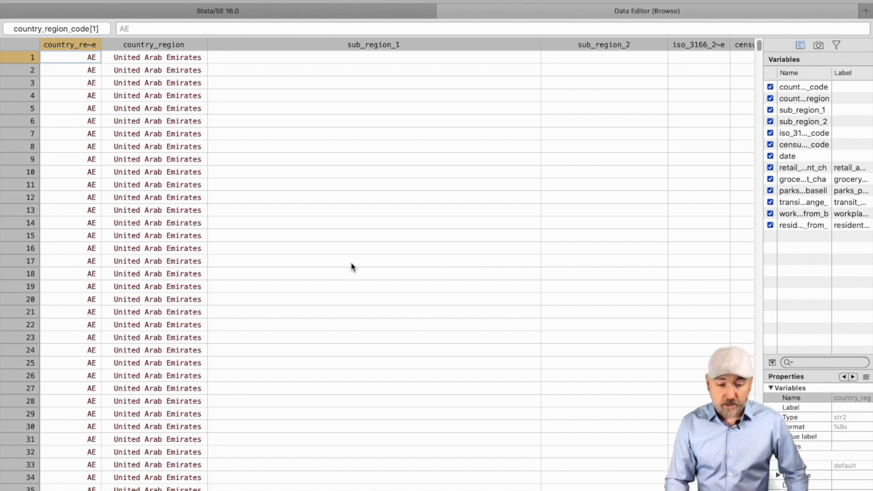
{"action": "scroll", "coordinate": [351, 267], "scroll_direction": "down", "scroll_amount": 2}
{"action": "scroll", "coordinate": [351, 267], "scroll_direction": "up", "scroll_amount": 2}
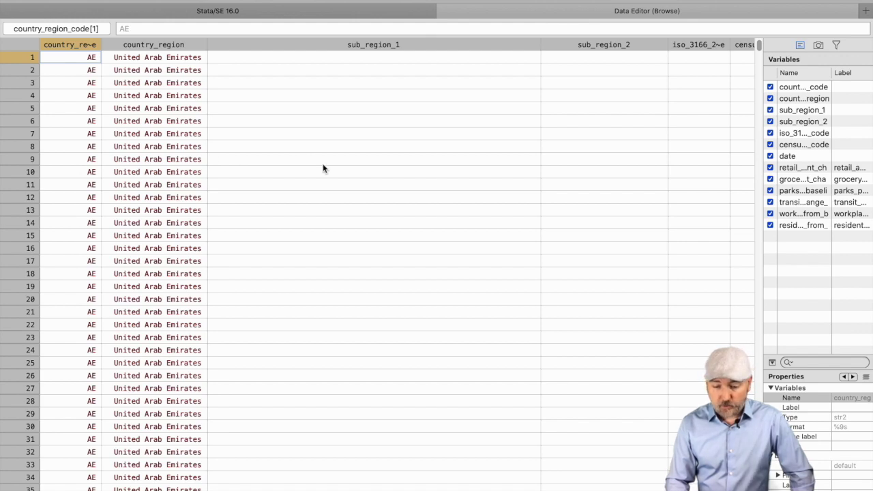
{"action": "scroll", "coordinate": [323, 168], "scroll_direction": "right", "scroll_amount": 10}
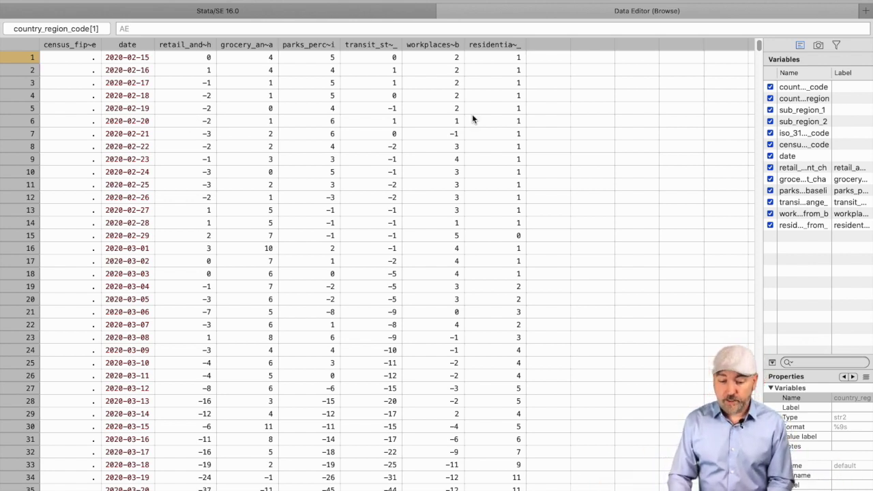
{"action": "left_click", "coordinate": [268, 250]}
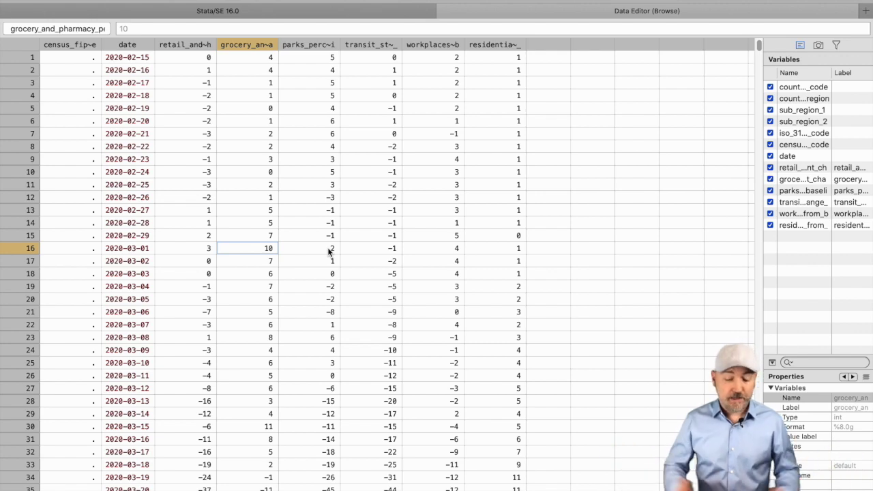
{"action": "scroll", "coordinate": [204, 266], "scroll_direction": "left", "scroll_amount": 5}
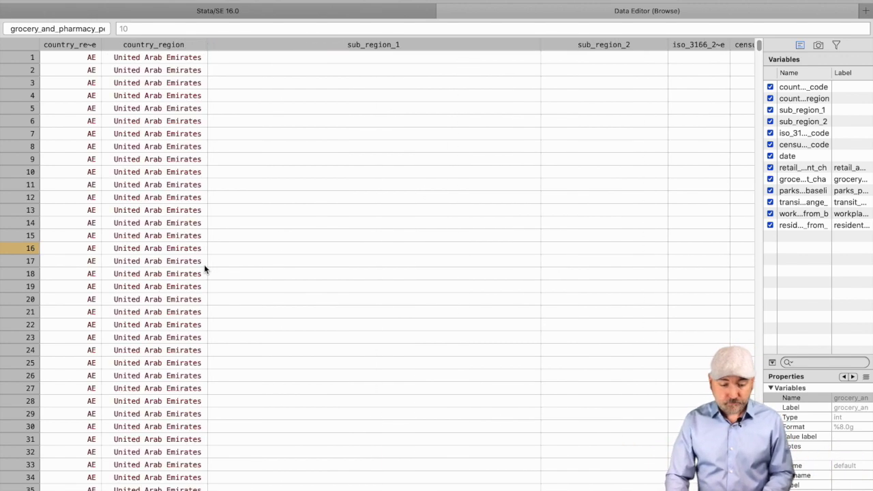
{"action": "scroll", "coordinate": [204, 268], "scroll_direction": "down", "scroll_amount": 20}
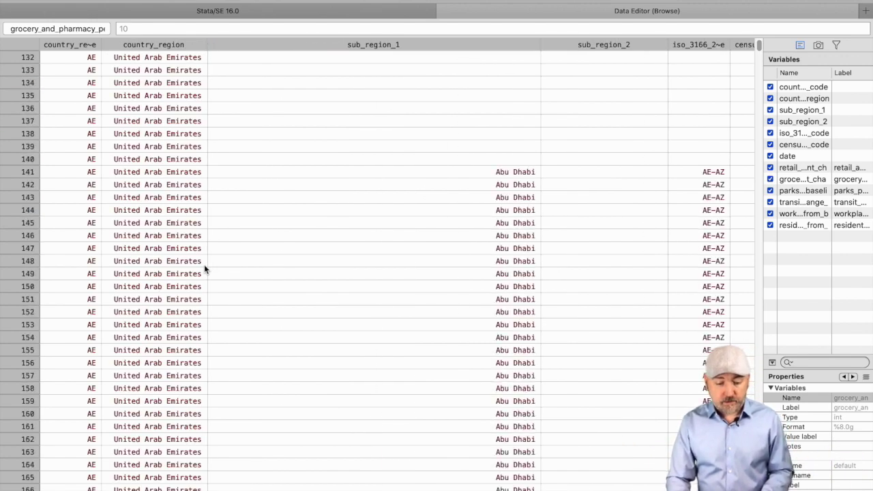
{"action": "scroll", "coordinate": [204, 269], "scroll_direction": "down", "scroll_amount": 15}
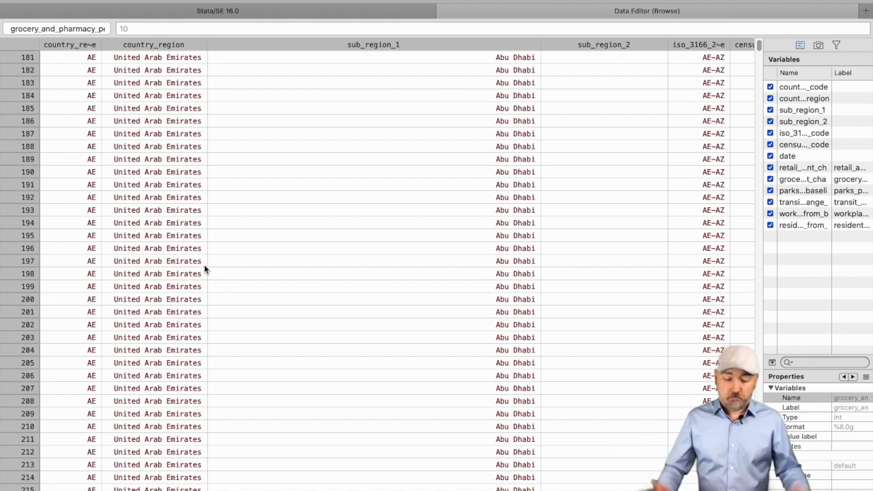
{"action": "scroll", "coordinate": [204, 269], "scroll_direction": "down", "scroll_amount": 20}
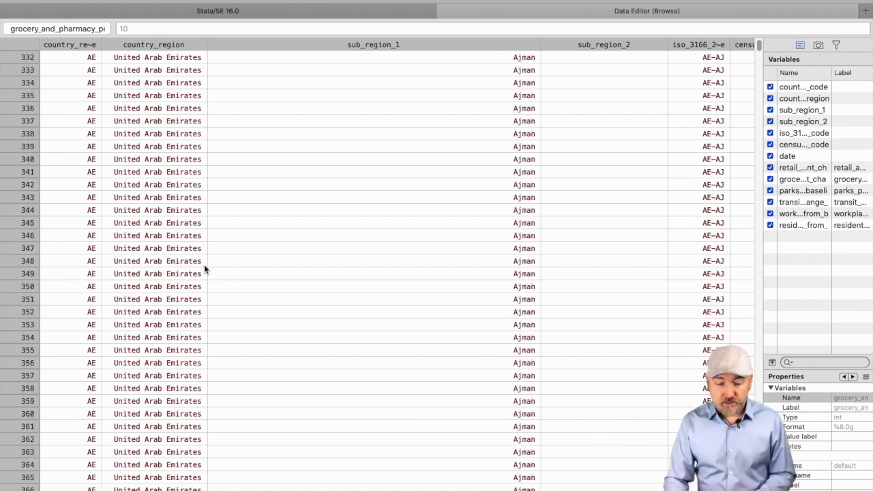
{"action": "scroll", "coordinate": [203, 270], "scroll_direction": "down", "scroll_amount": 20}
{"action": "scroll", "coordinate": [204, 269], "scroll_direction": "up", "scroll_amount": 20}
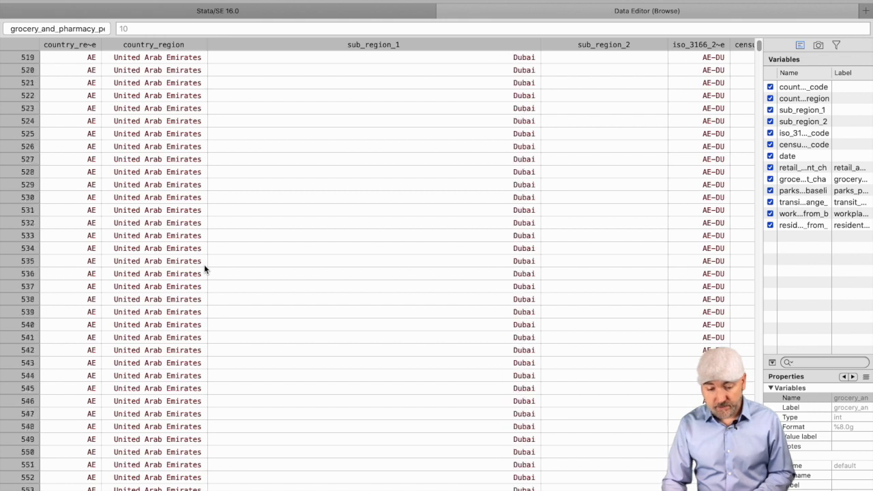
{"action": "scroll", "coordinate": [203, 266], "scroll_direction": "up", "scroll_amount": 20}
{"action": "mouse_move", "coordinate": [221, 34]}
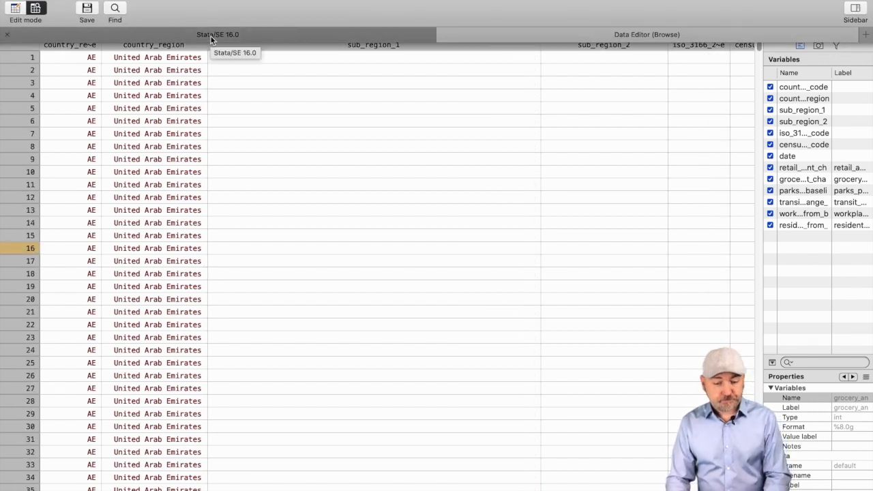
{"action": "scroll", "coordinate": [320, 213], "scroll_direction": "right", "scroll_amount": 2}
{"action": "scroll", "coordinate": [321, 213], "scroll_direction": "right", "scroll_amount": 5}
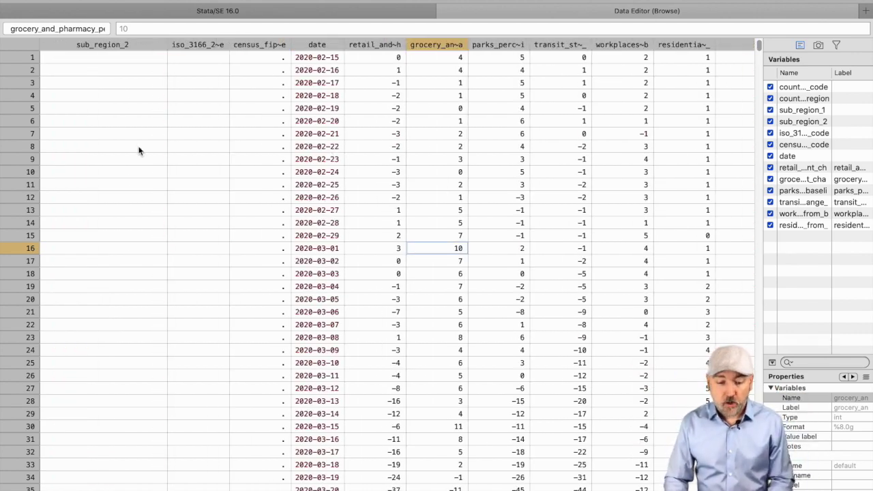
{"action": "scroll", "coordinate": [139, 150], "scroll_direction": "left", "scroll_amount": 6}
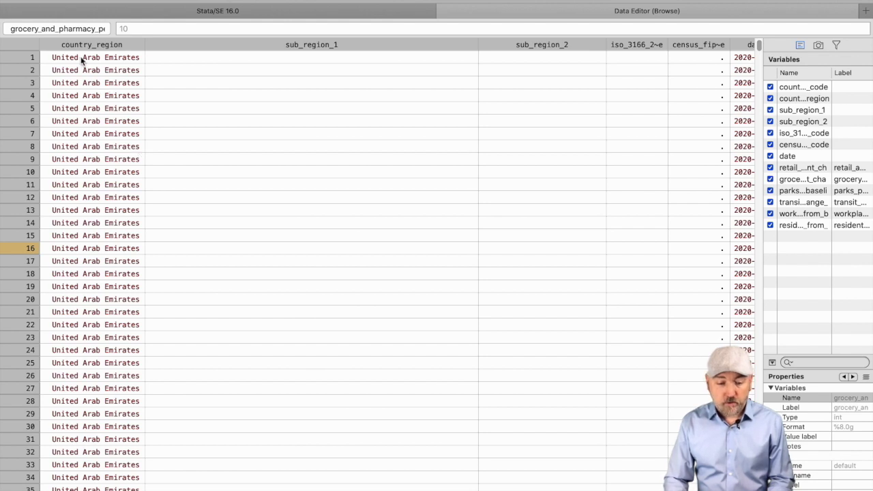
{"action": "scroll", "coordinate": [82, 236], "scroll_direction": "left", "scroll_amount": 1}
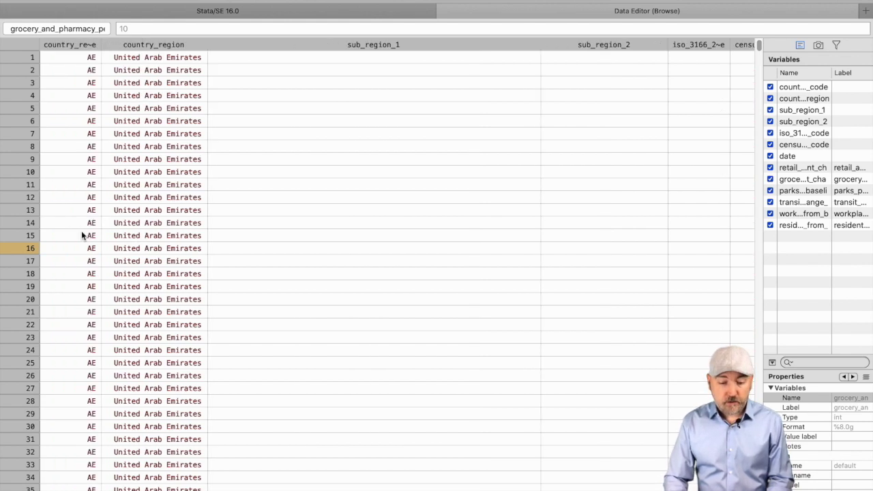
{"action": "scroll", "coordinate": [166, 258], "scroll_direction": "right", "scroll_amount": 5}
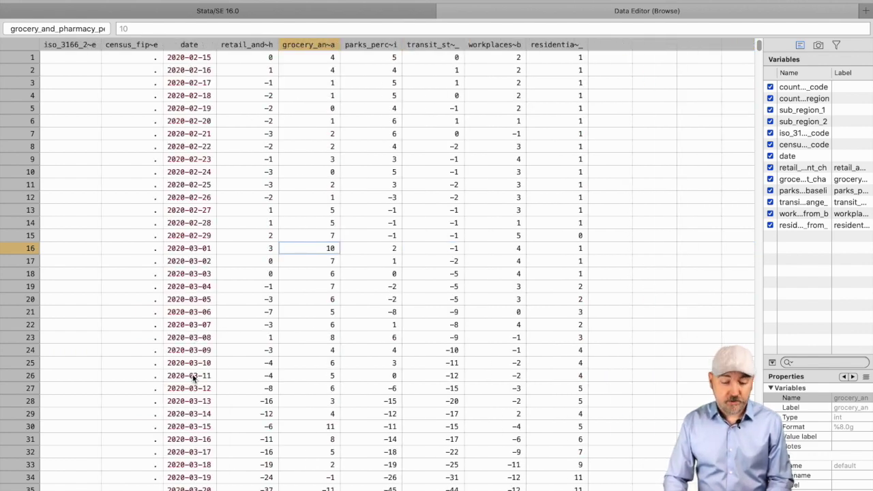
{"action": "scroll", "coordinate": [201, 201], "scroll_direction": "left", "scroll_amount": 5}
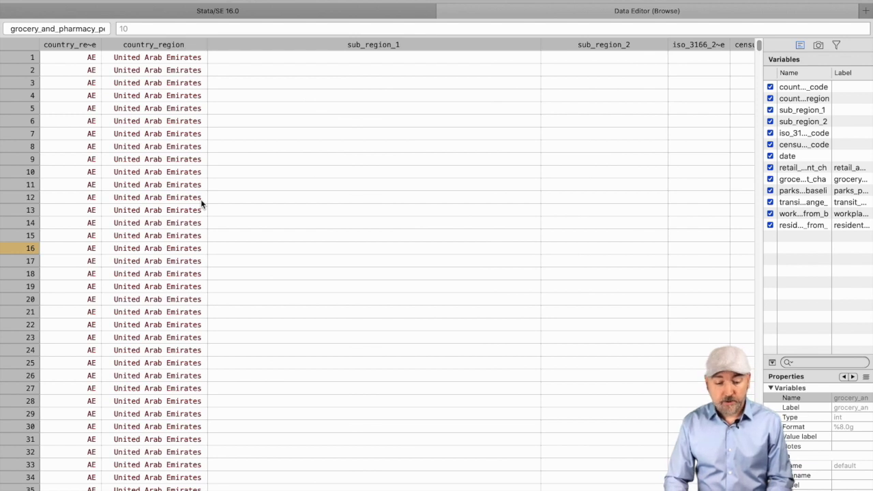
{"action": "mouse_move", "coordinate": [246, 26]}
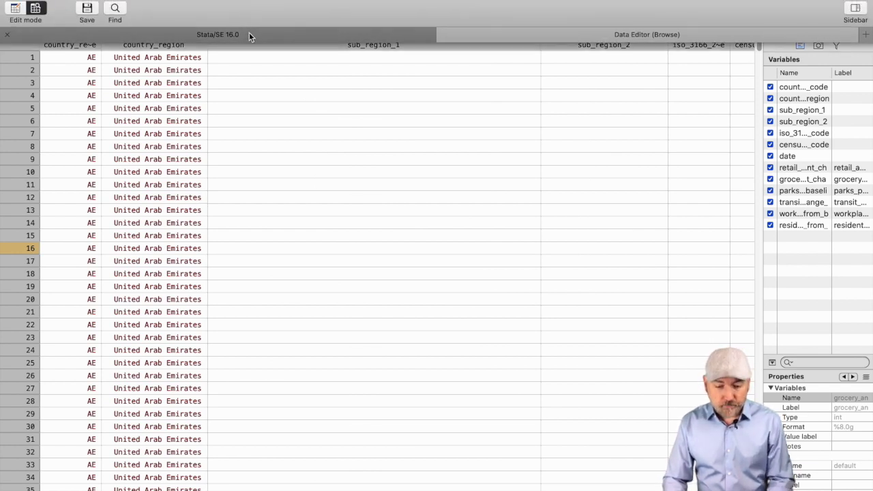
Run keep if country_region_code=="US" to drop 260,272 rows, then browse the remaining data with bro.
{"action": "left_click", "coordinate": [249, 32]}
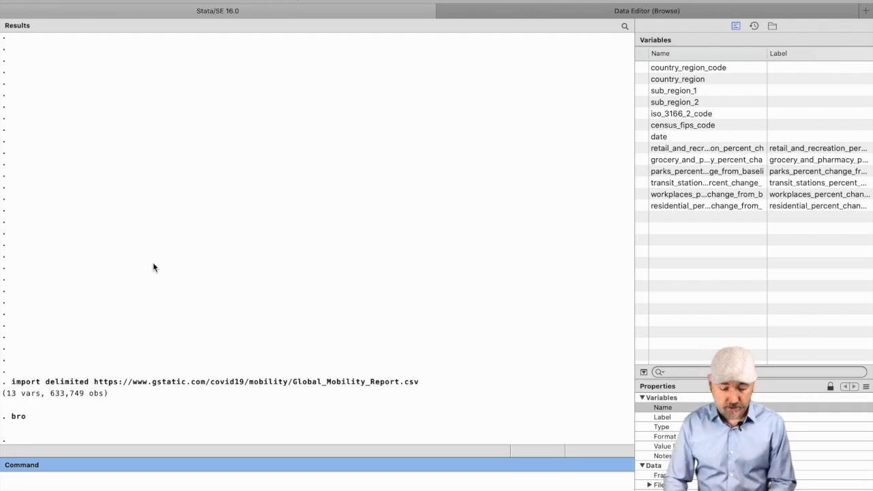
{"action": "type", "text": "keep if"}
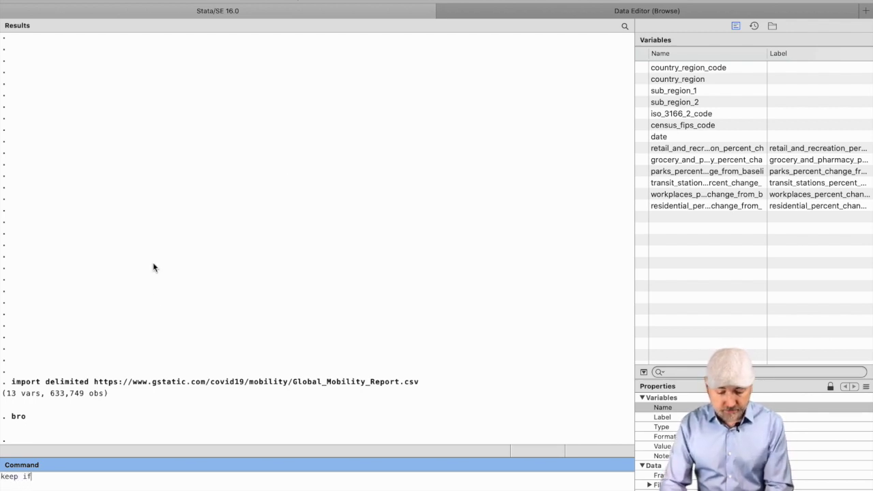
{"action": "double_click", "coordinate": [692, 71]}
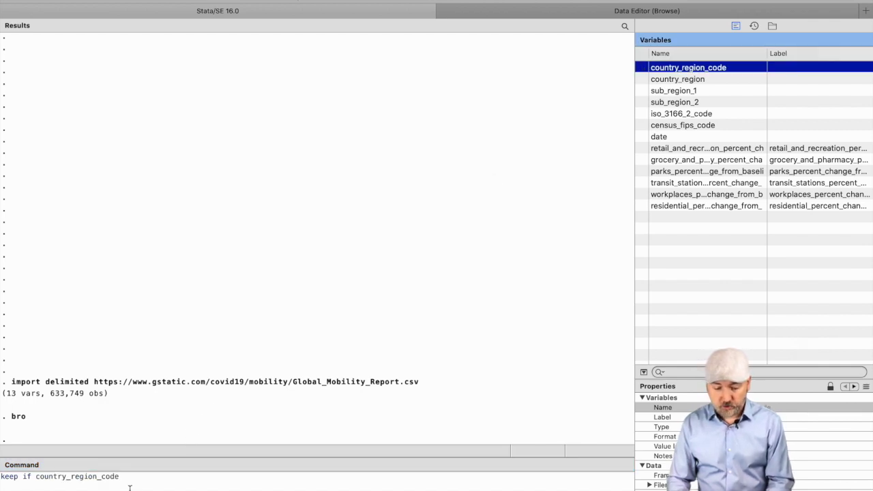
{"action": "type", "text": "=="}
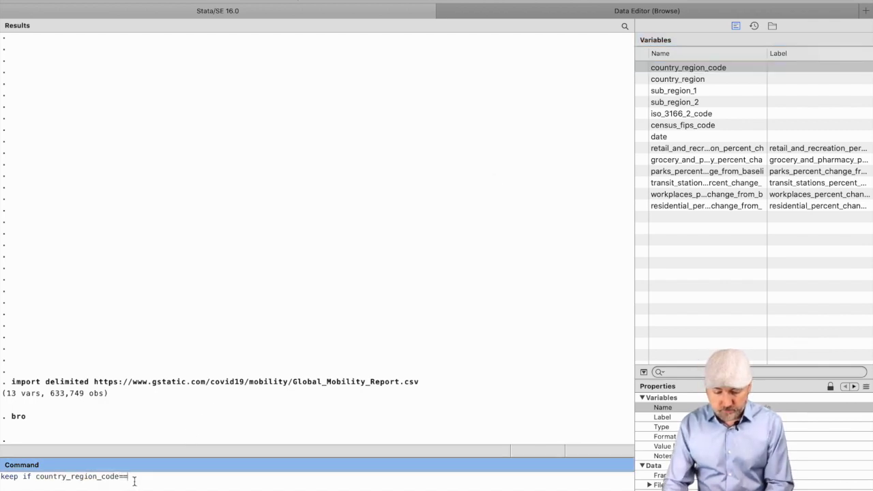
{"action": "type", "text": "\"US\""}
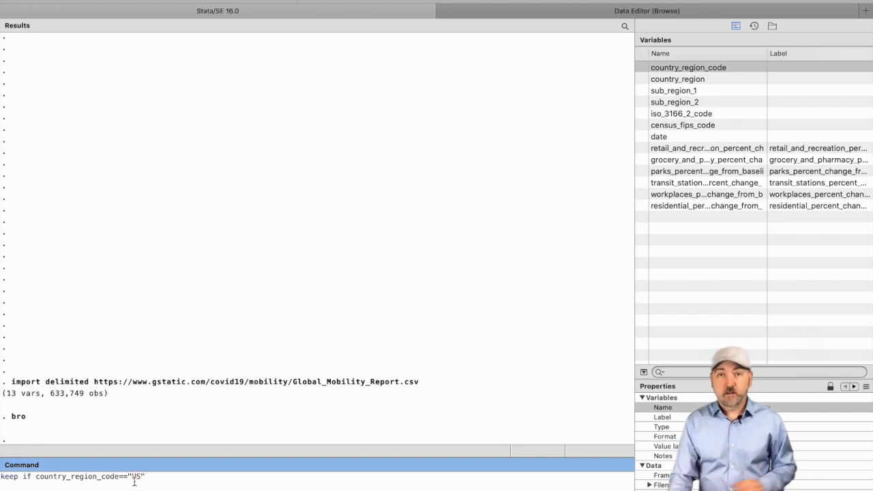
{"action": "key", "text": "Return"}
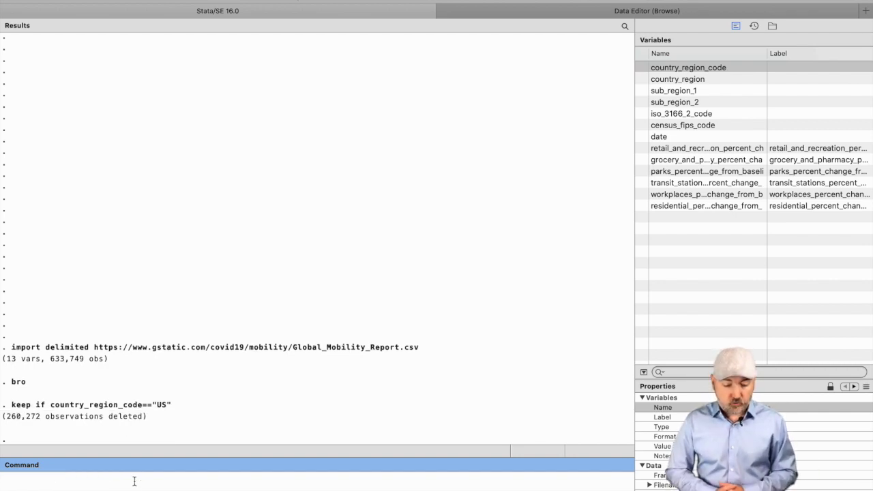
{"action": "type", "text": "bro"}
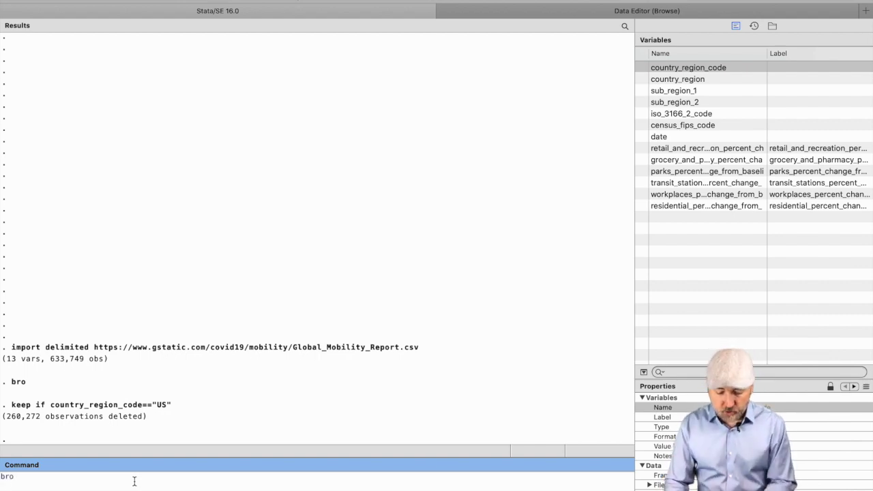
{"action": "key", "text": "Return"}
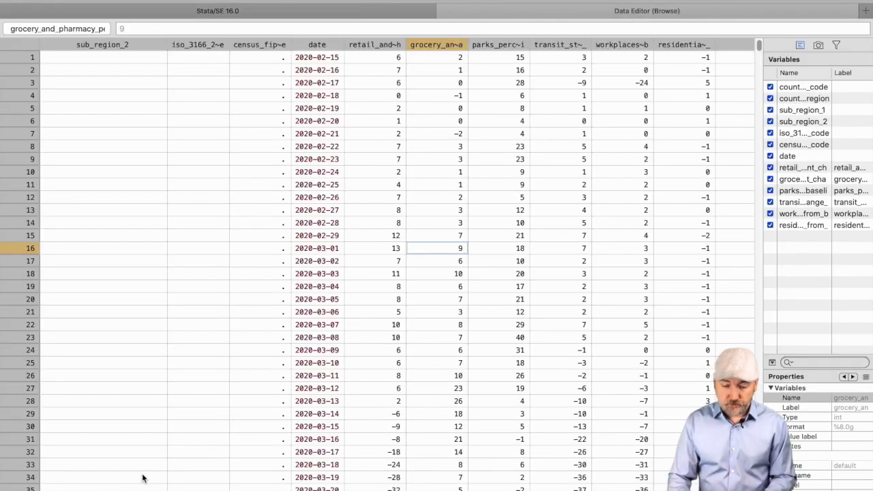
Scroll the Data Editor to row 281 and select Autauga County's census_fips_code cell showing 1001.
{"action": "scroll", "coordinate": [237, 401], "scroll_direction": "left", "scroll_amount": 5}
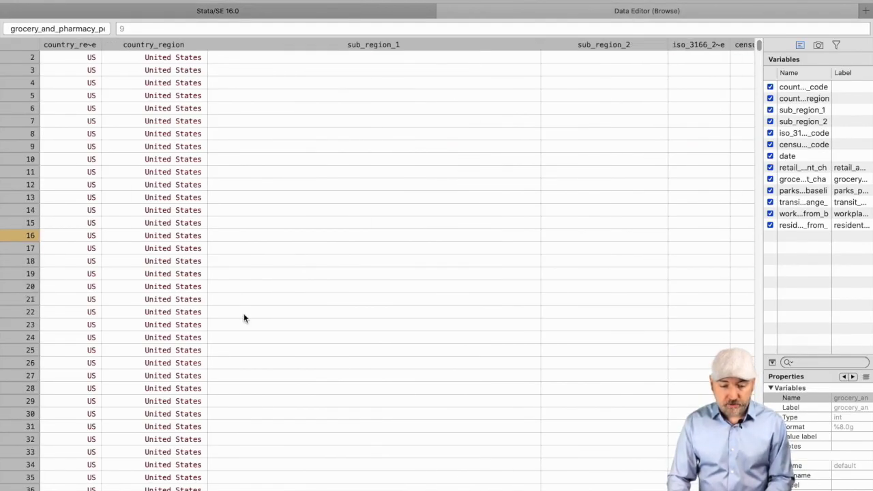
{"action": "scroll", "coordinate": [243, 318], "scroll_direction": "right", "scroll_amount": 10}
{"action": "scroll", "coordinate": [244, 318], "scroll_direction": "down", "scroll_amount": 4}
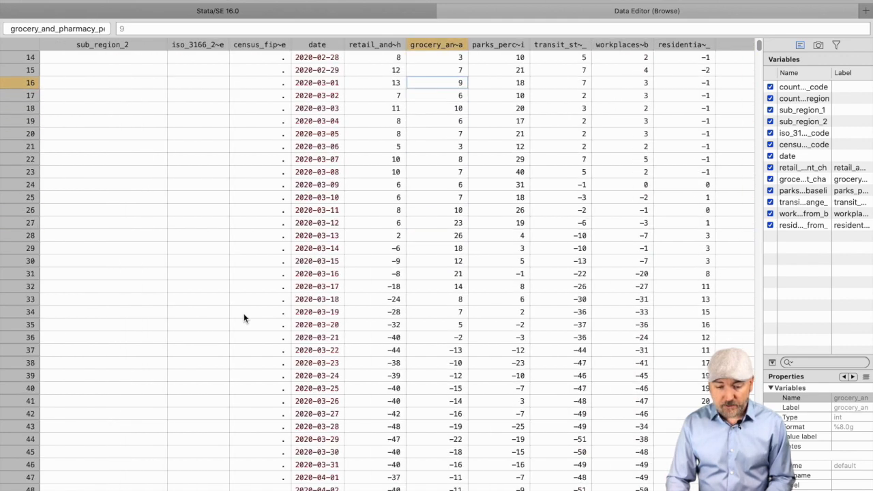
{"action": "scroll", "coordinate": [244, 318], "scroll_direction": "left", "scroll_amount": 10}
{"action": "scroll", "coordinate": [243, 317], "scroll_direction": "down", "scroll_amount": 15}
{"action": "scroll", "coordinate": [244, 317], "scroll_direction": "up", "scroll_amount": 1}
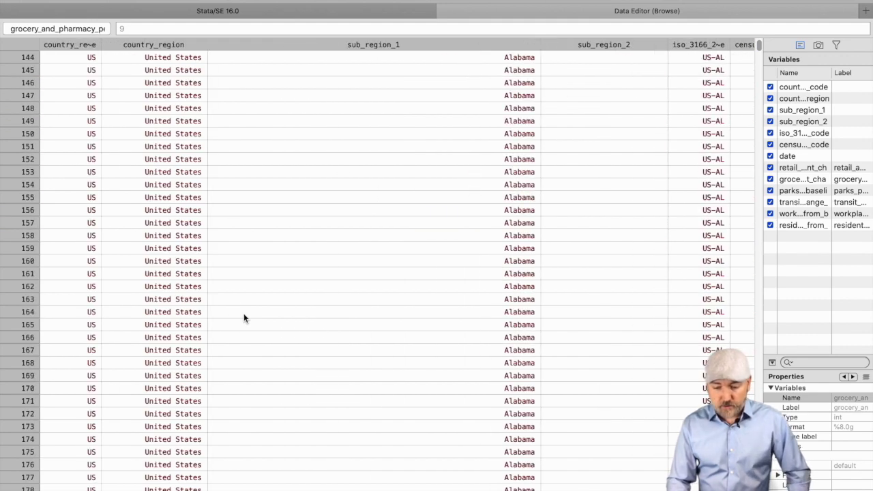
{"action": "scroll", "coordinate": [515, 210], "scroll_direction": "down", "scroll_amount": 4}
{"action": "scroll", "coordinate": [514, 211], "scroll_direction": "right", "scroll_amount": 2}
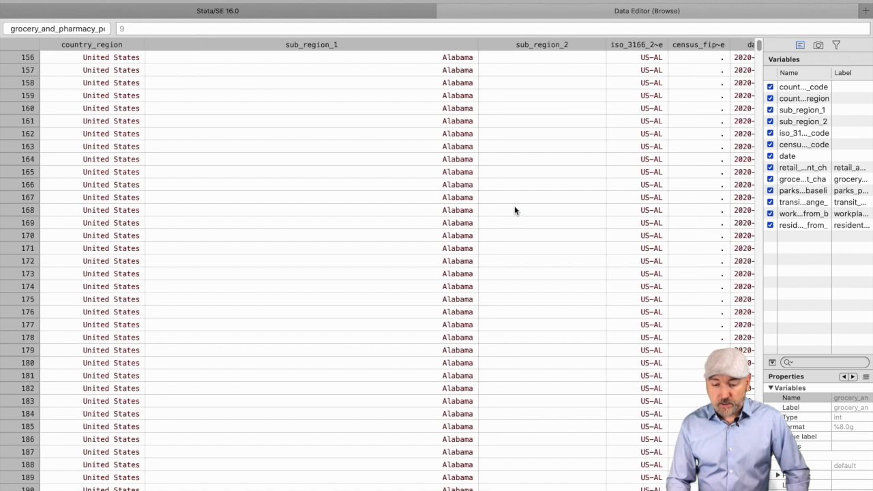
{"action": "scroll", "coordinate": [515, 210], "scroll_direction": "down", "scroll_amount": 20}
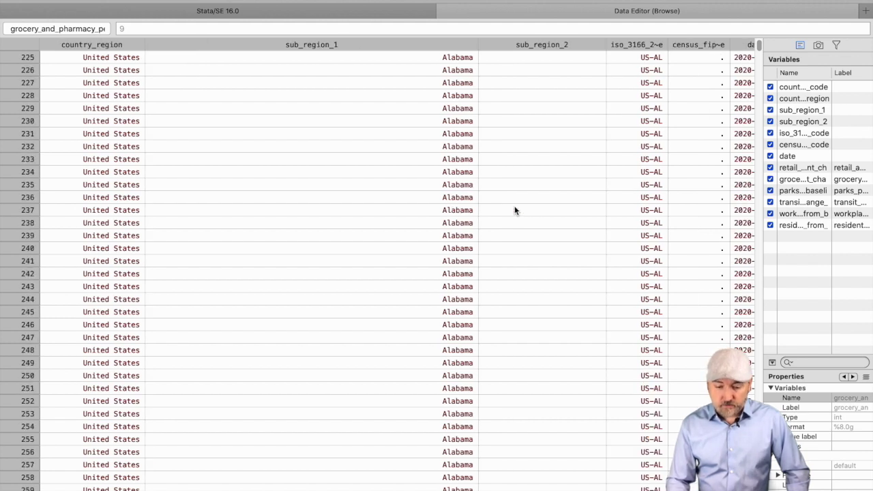
{"action": "scroll", "coordinate": [514, 210], "scroll_direction": "down", "scroll_amount": 14}
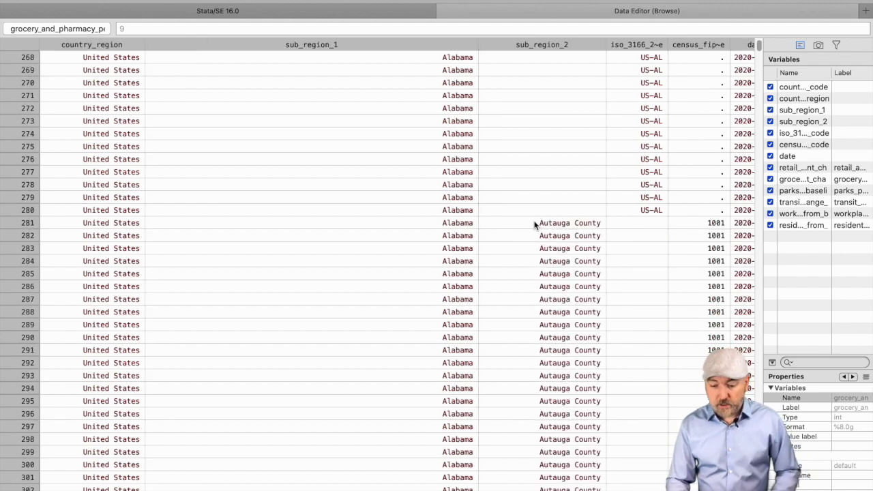
{"action": "scroll", "coordinate": [535, 223], "scroll_direction": "right", "scroll_amount": 2}
{"action": "scroll", "coordinate": [534, 223], "scroll_direction": "down", "scroll_amount": 4}
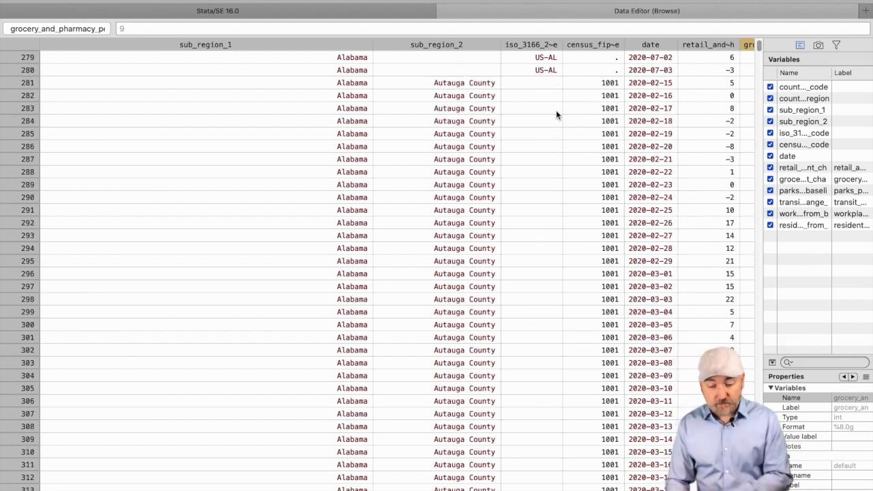
{"action": "left_click", "coordinate": [603, 88]}
Check FIPS code 1001 in row 282 for Autauga County, then return the grid to the first columns.
{"action": "left_click", "coordinate": [607, 97]}
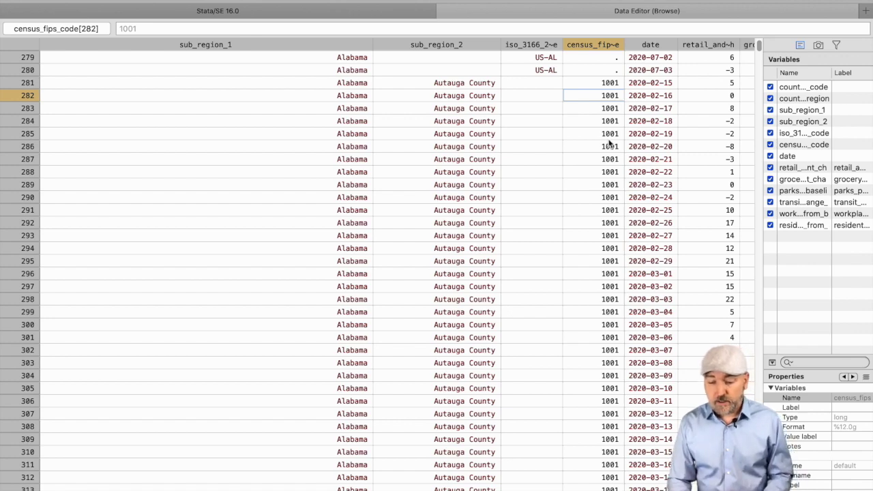
{"action": "scroll", "coordinate": [609, 141], "scroll_direction": "down", "scroll_amount": 3}
{"action": "scroll", "coordinate": [609, 141], "scroll_direction": "right", "scroll_amount": 5}
{"action": "scroll", "coordinate": [609, 141], "scroll_direction": "left", "scroll_amount": 10}
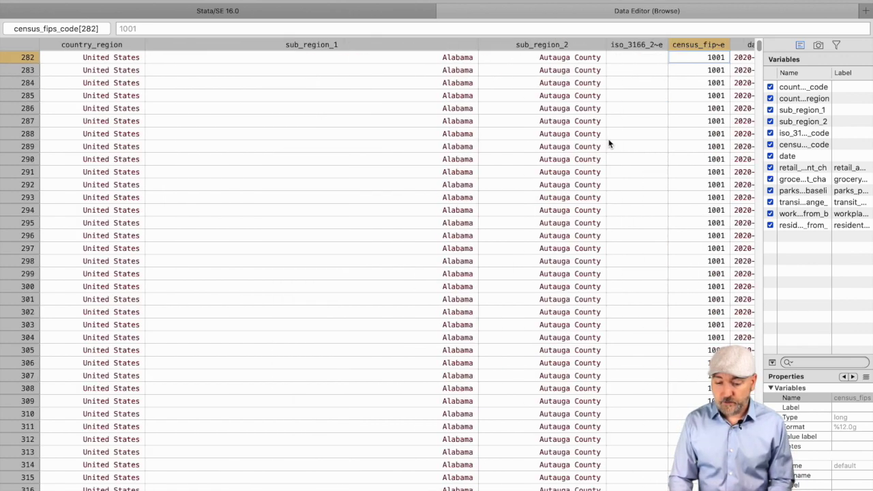
{"action": "scroll", "coordinate": [609, 141], "scroll_direction": "up", "scroll_amount": 4}
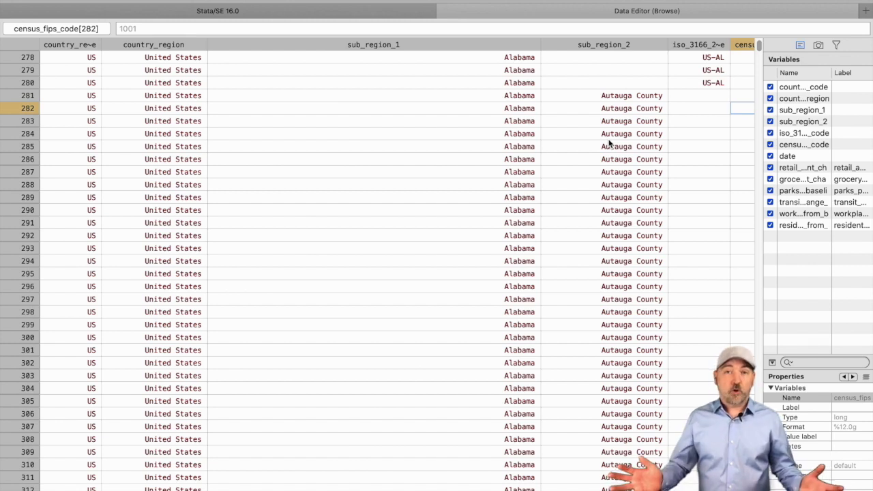